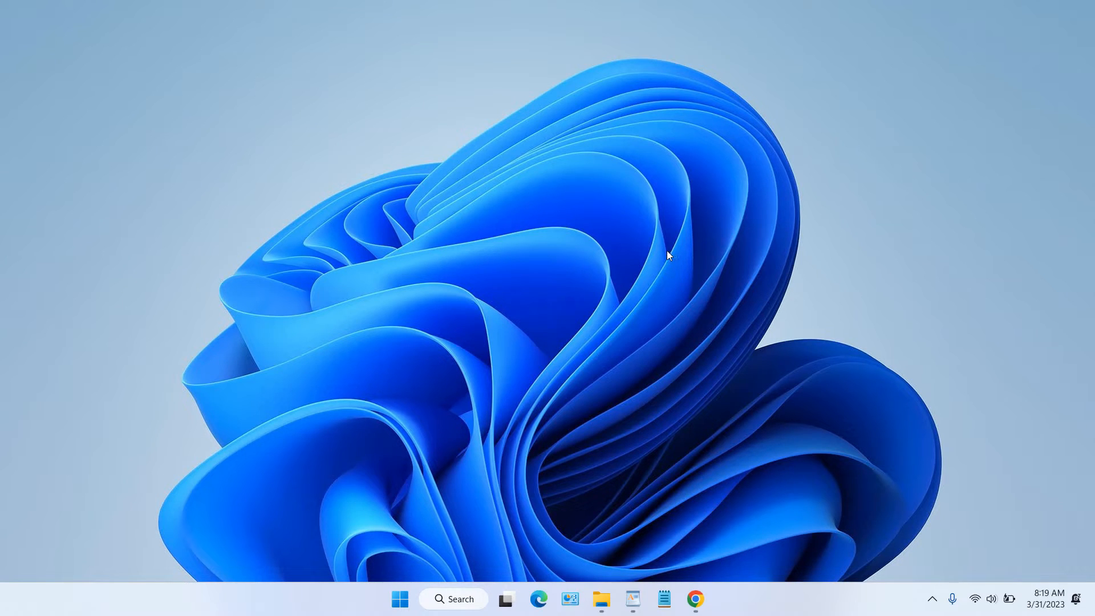
Check the files and capacity of USB Drive (F:), and the Windows 10 ISO stored in the !WINDOWS folder
left_click(601, 587)
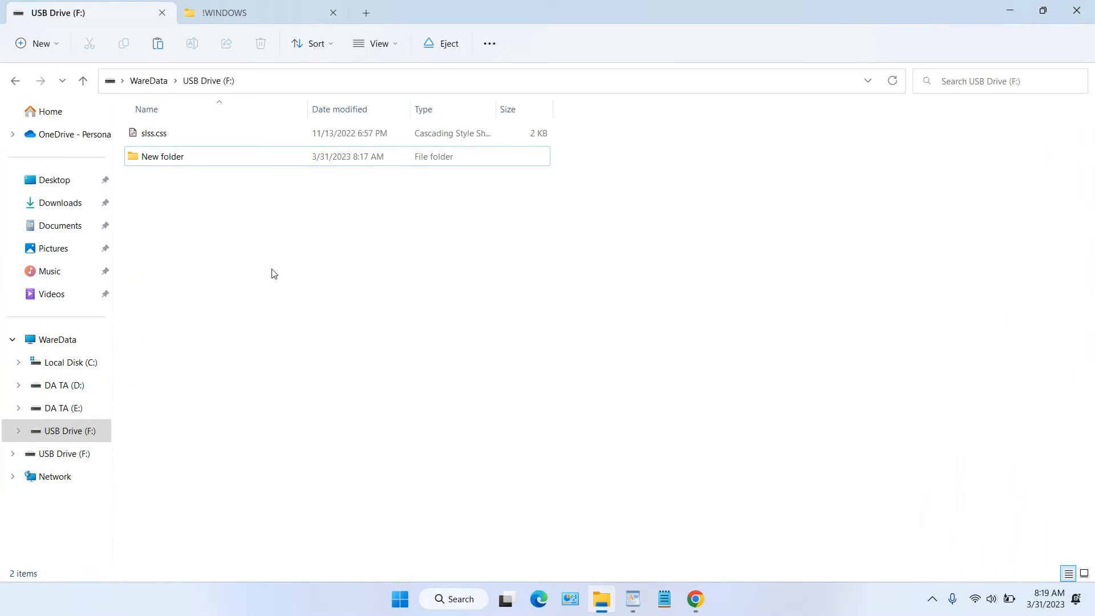
left_click_drag(266, 210, 178, 135)
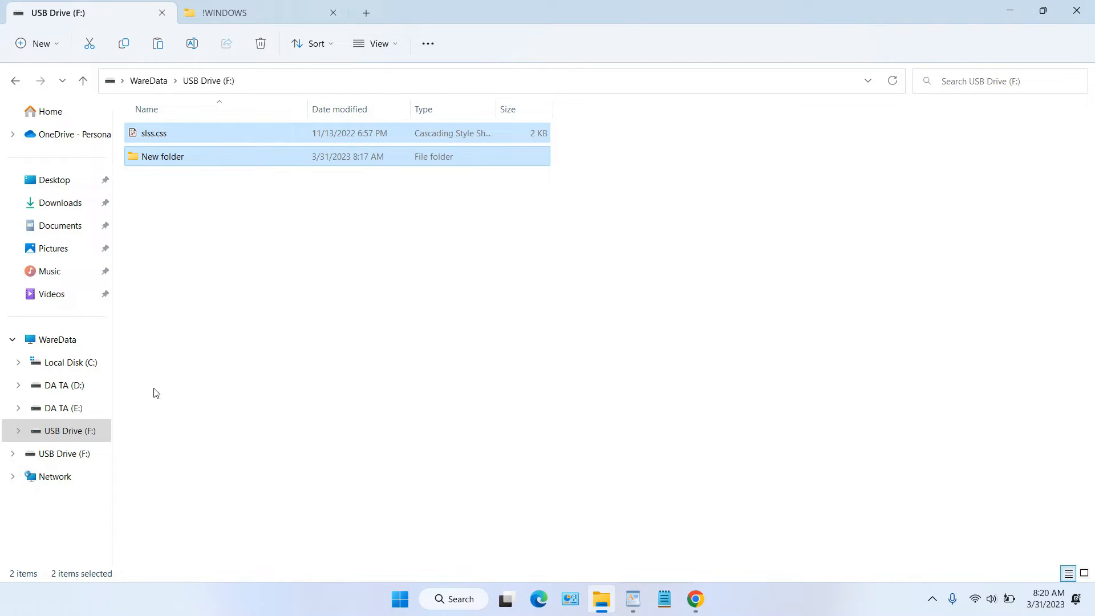
right_click(93, 432)
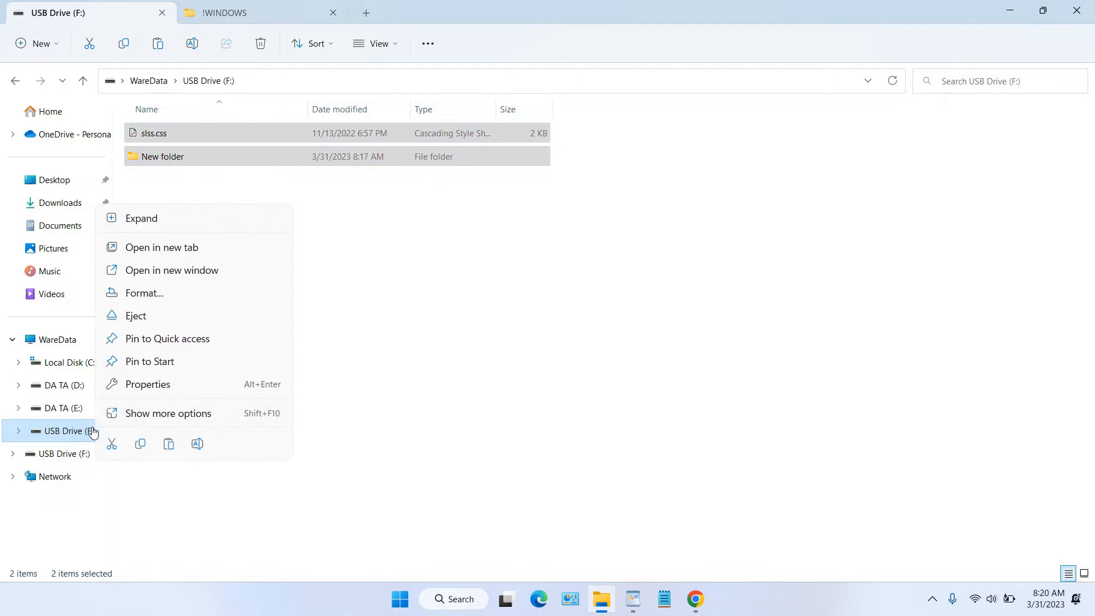
left_click(152, 384)
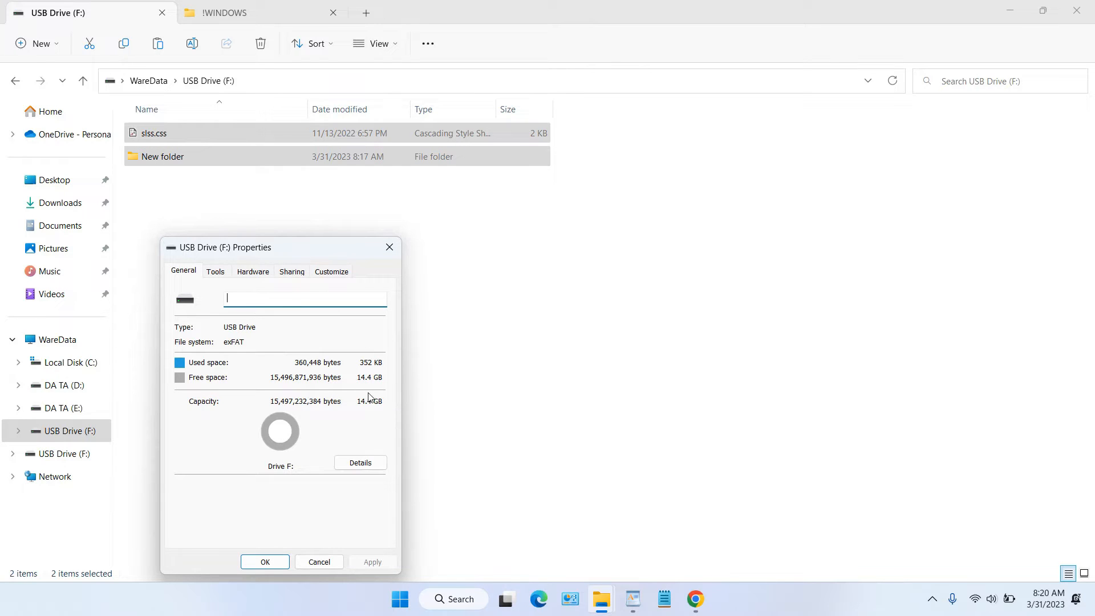
left_click(331, 562)
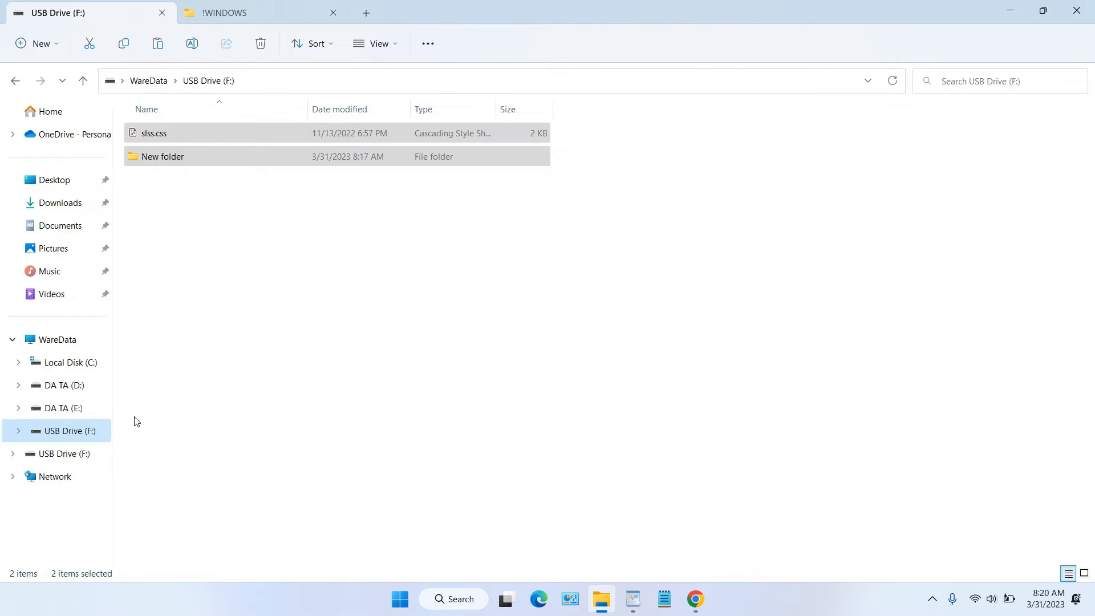
left_click(264, 11)
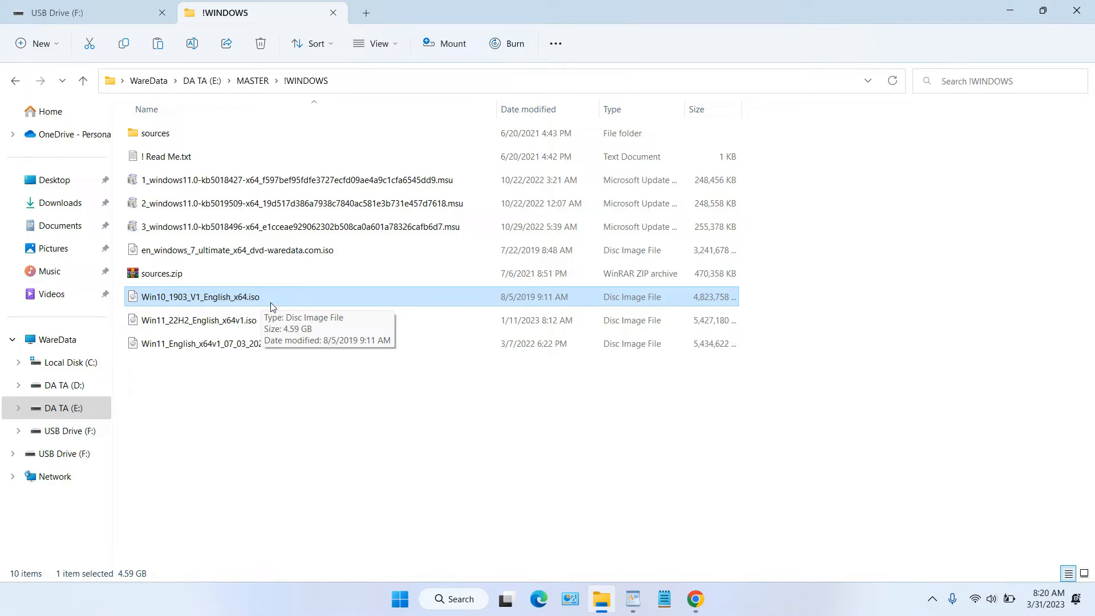
left_click(1010, 10)
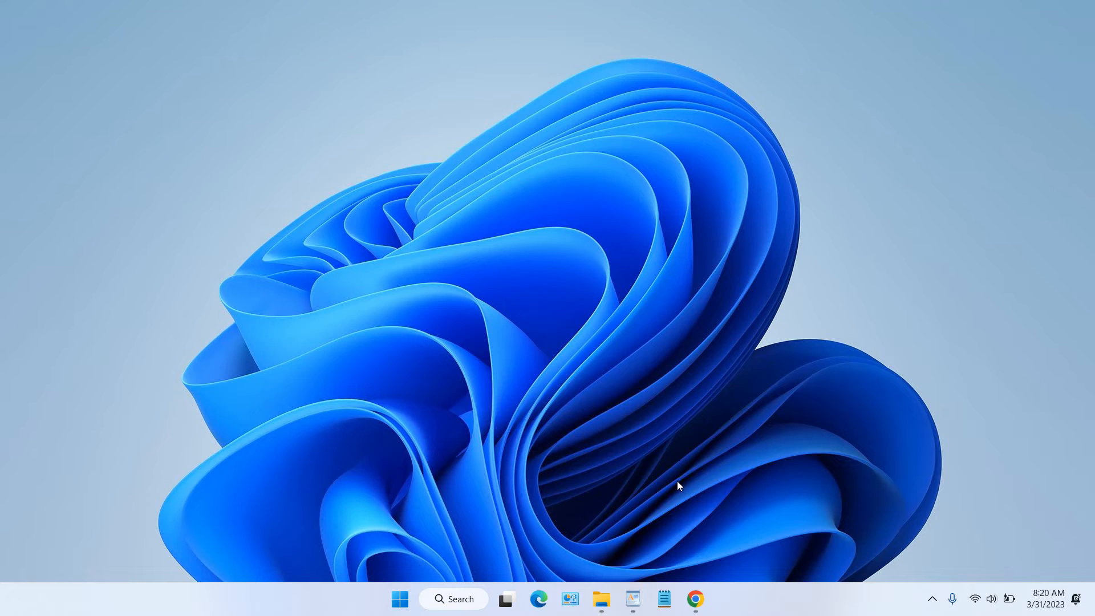
Switch to Chrome and download Rufus 3.22 Portable from the Rufus site, saving rufus-3.22p.exe to the Desktop
left_click(695, 598)
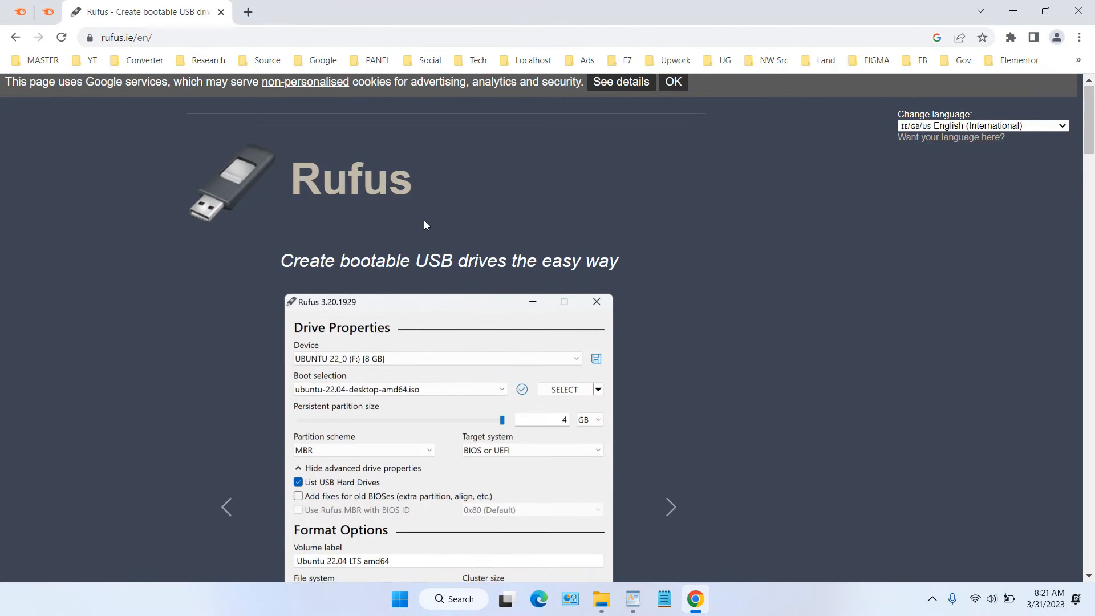
scroll(424, 221, "down", 15)
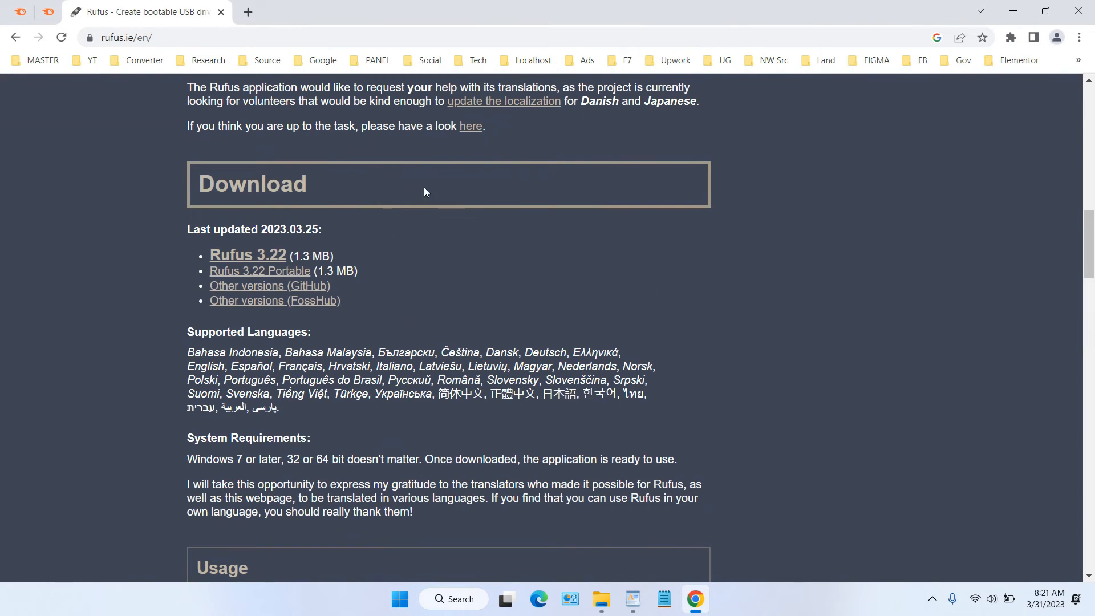
left_click(262, 256)
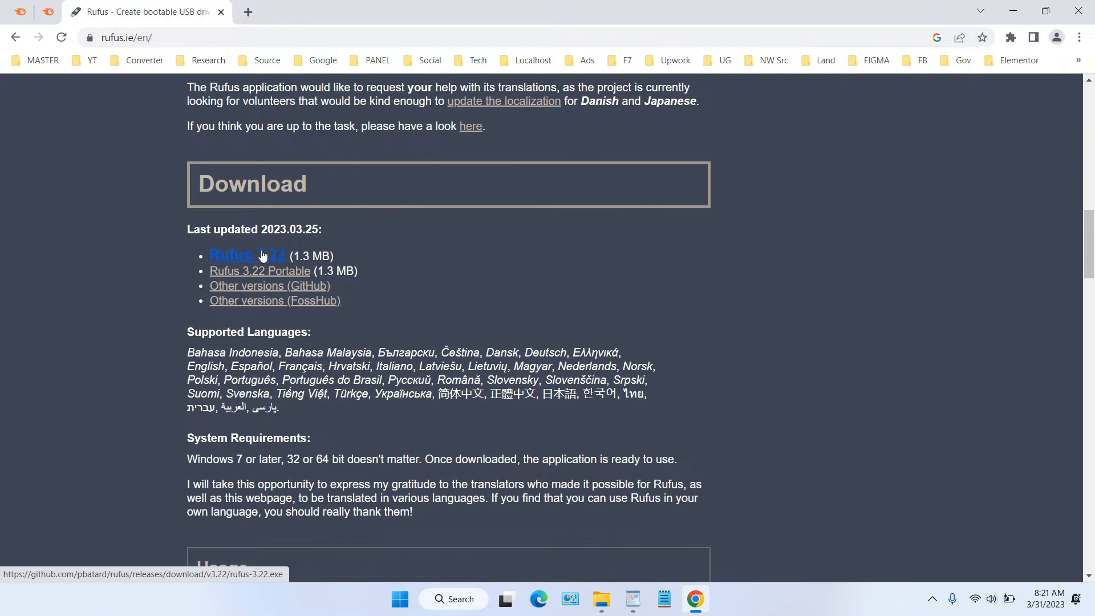
left_click(277, 274)
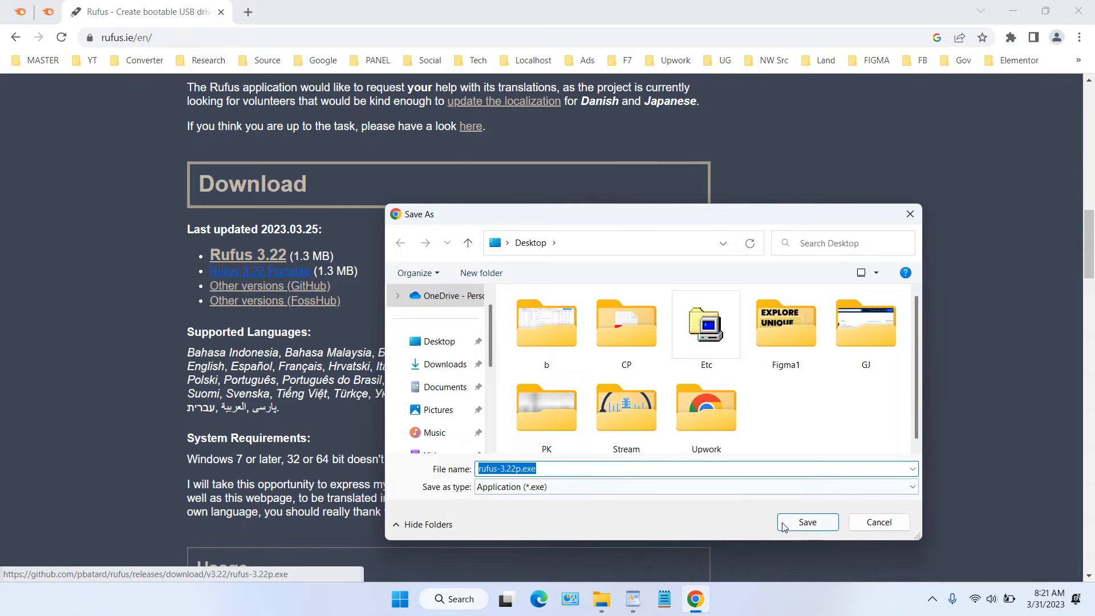
left_click(789, 523)
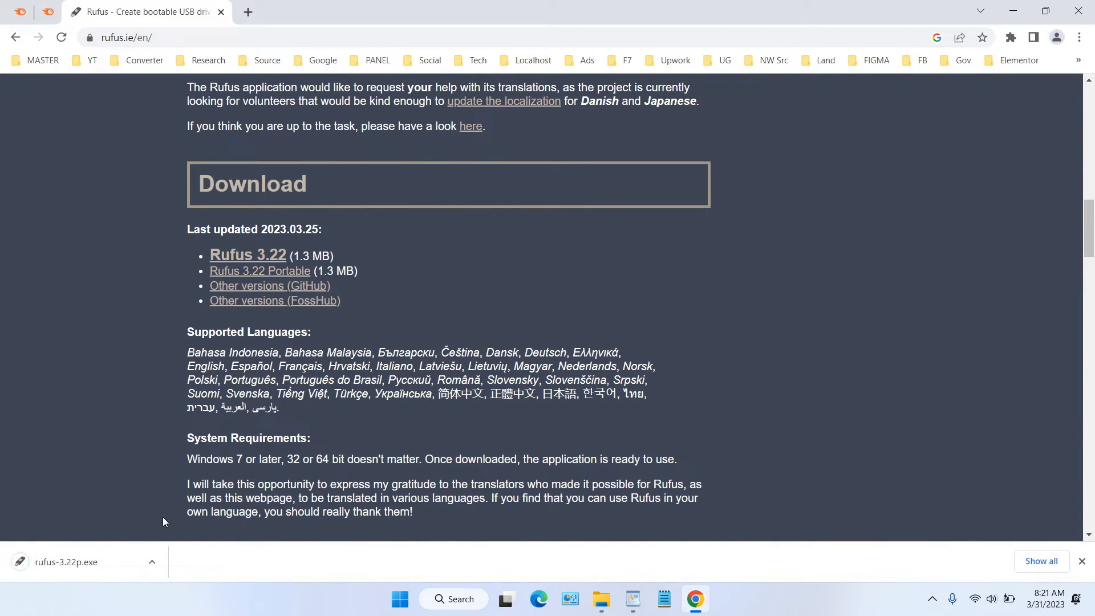
Launch the downloaded rufus-3.22p.exe and decline online checks for application updates
left_click(153, 559)
left_click(175, 467)
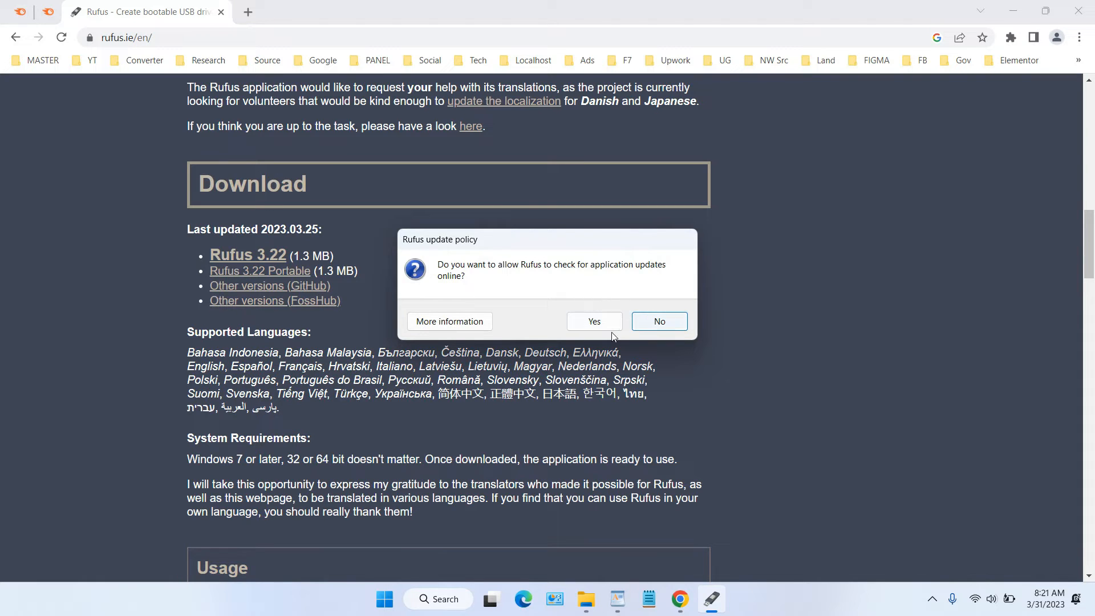
left_click(649, 324)
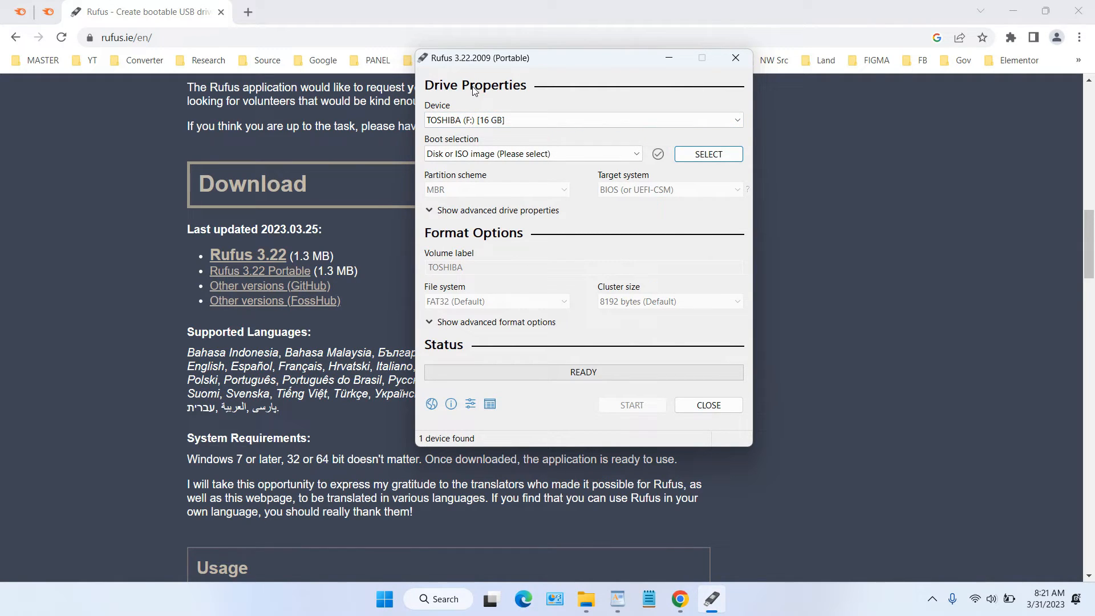
With TOSHIBA (F:) as the device, load Win10_1903_V1_English_x64.iso from MASTER\!WINDOWS on drive E: as the boot image
left_click(496, 121)
left_click(498, 122)
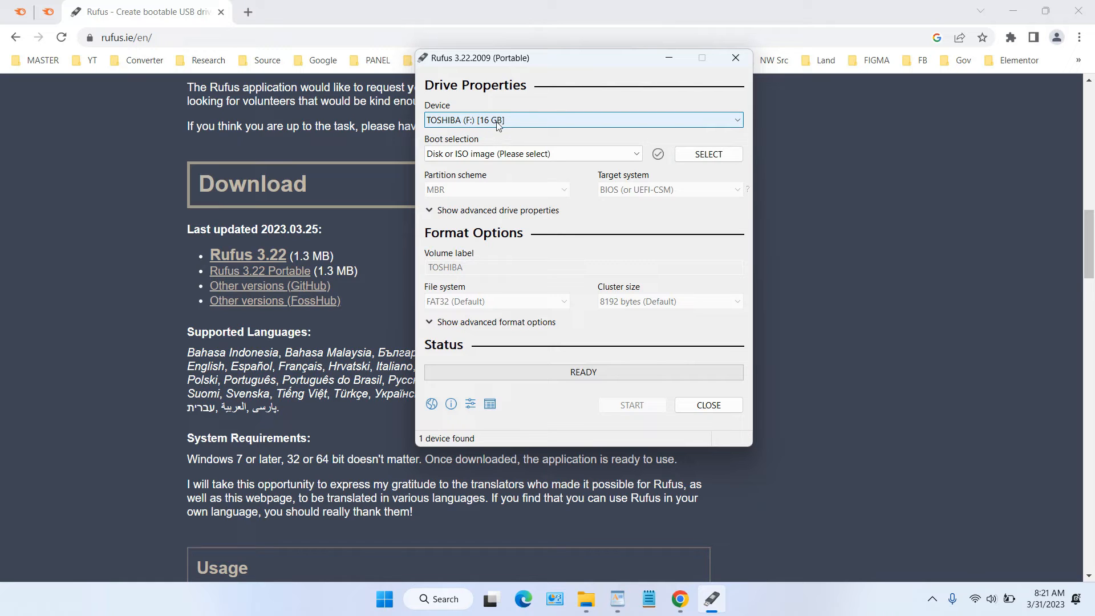
left_click(706, 159)
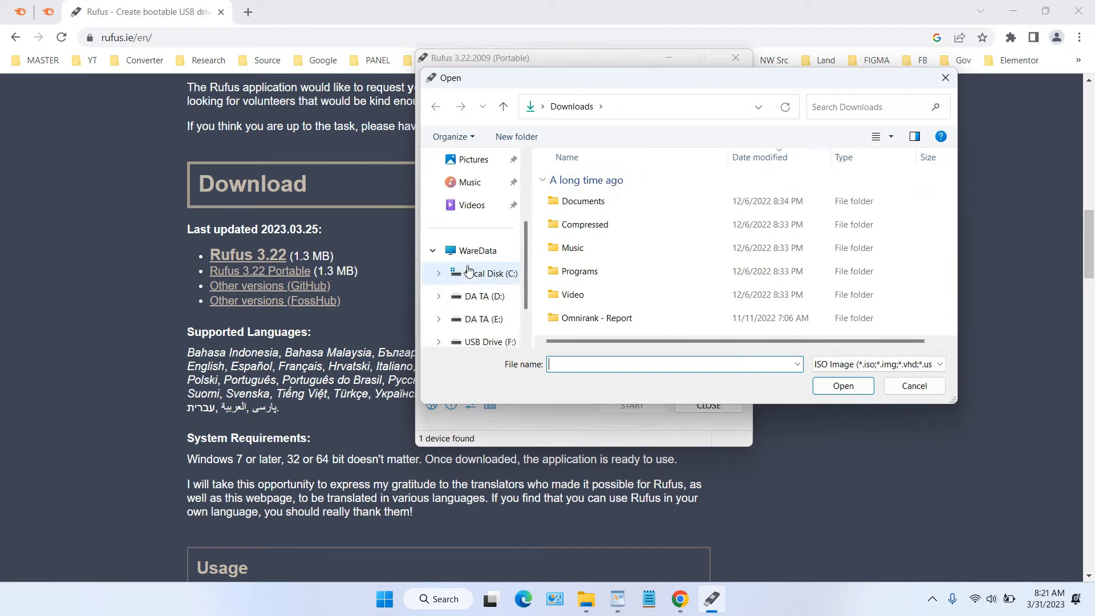
scroll(468, 271, "down", 2)
left_click(508, 257)
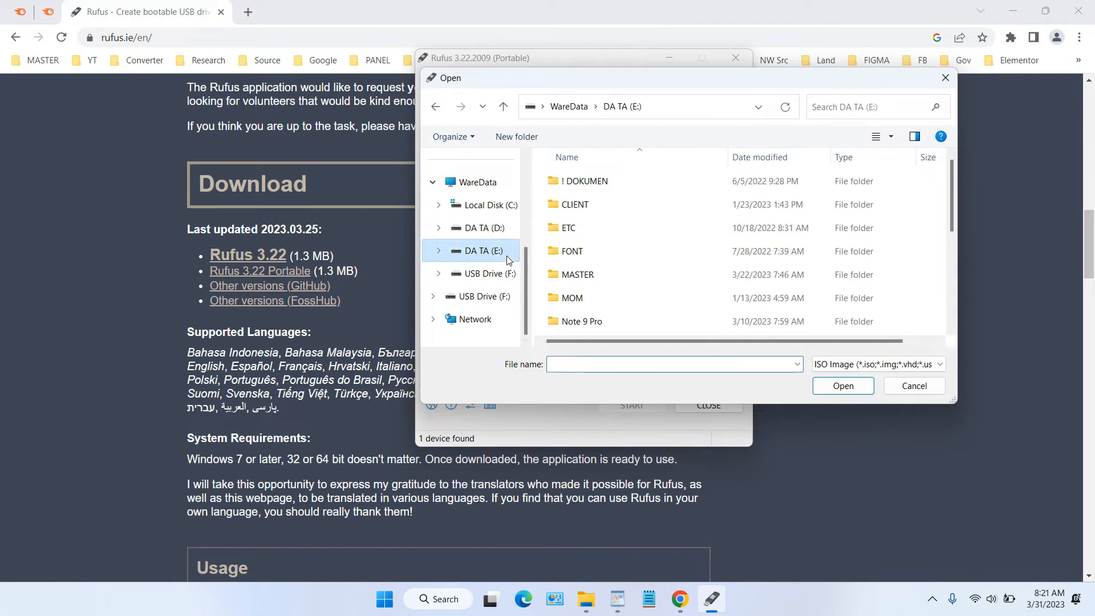
double_click(596, 274)
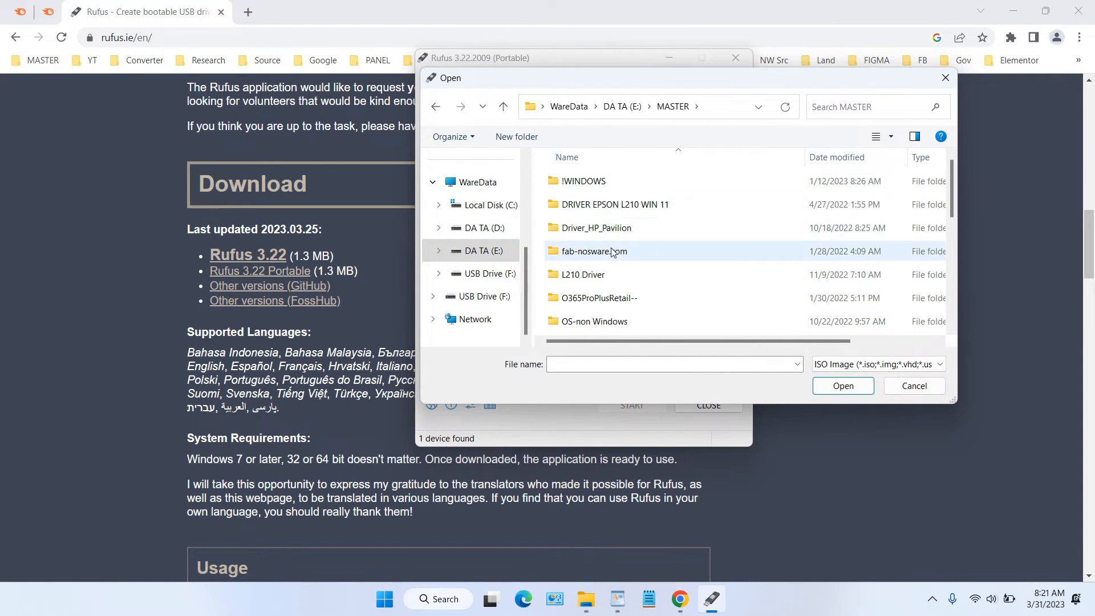
scroll(612, 254, "down", 3)
scroll(615, 259, "up", 3)
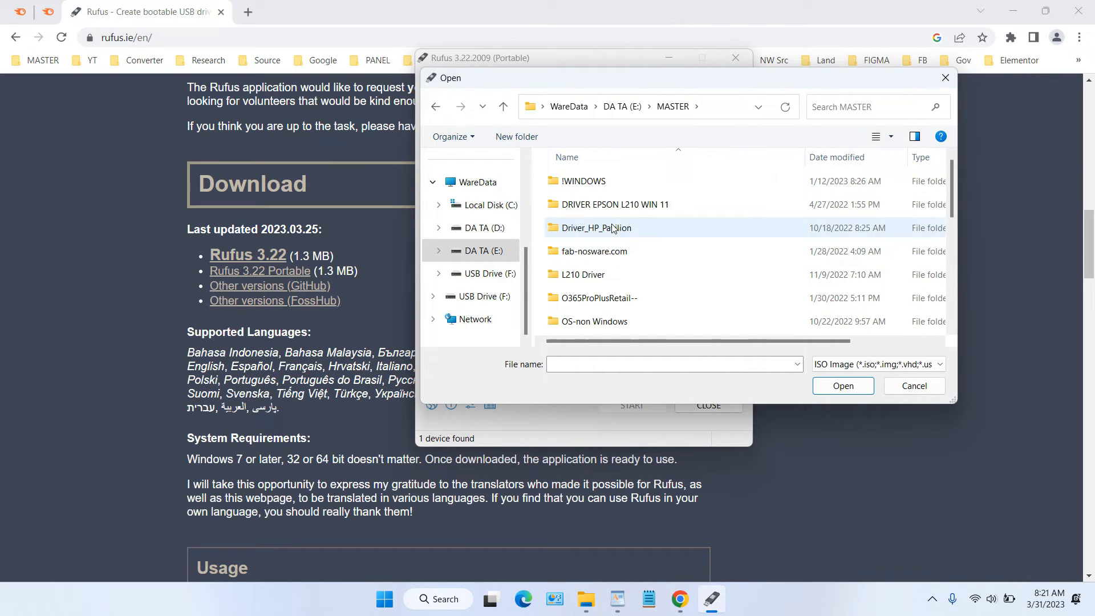
double_click(593, 181)
left_click(669, 260)
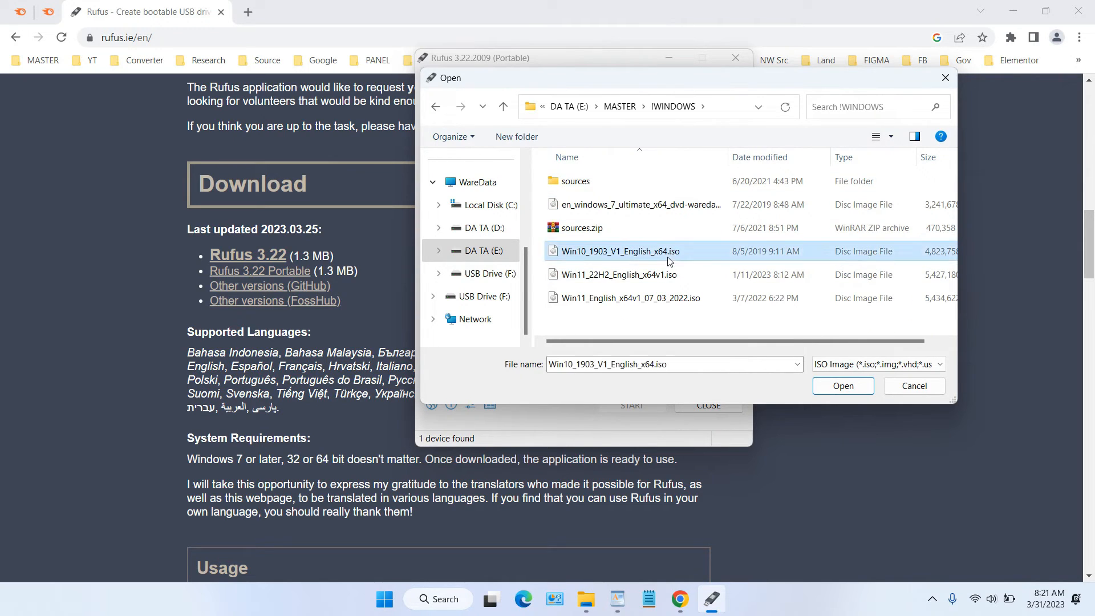
left_click(838, 390)
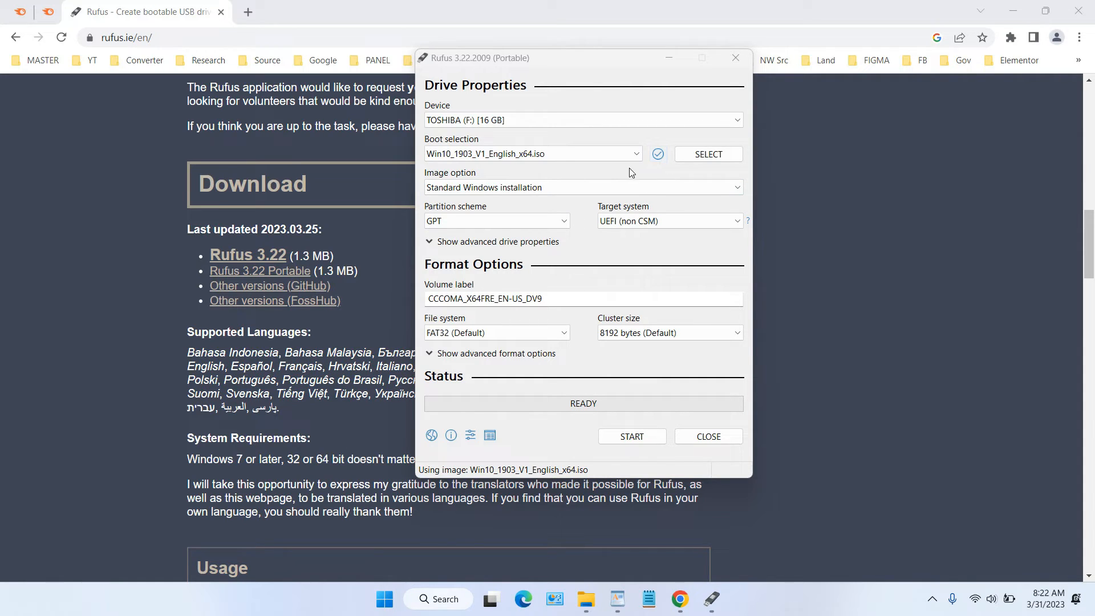
Review the available choices for image option, partition scheme and target system without changing them
left_click(575, 186)
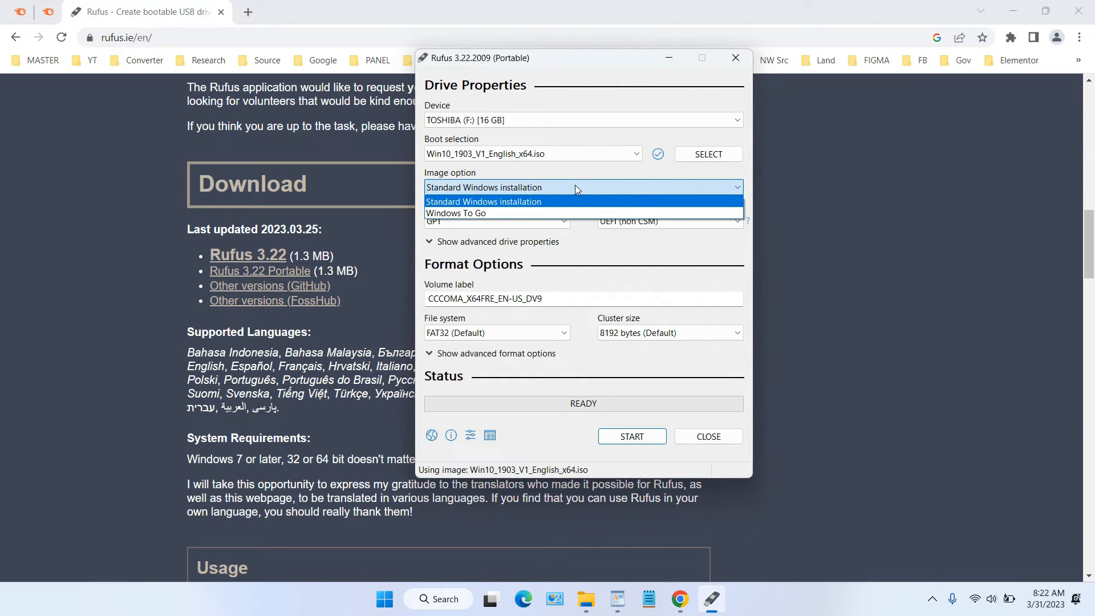
left_click(575, 187)
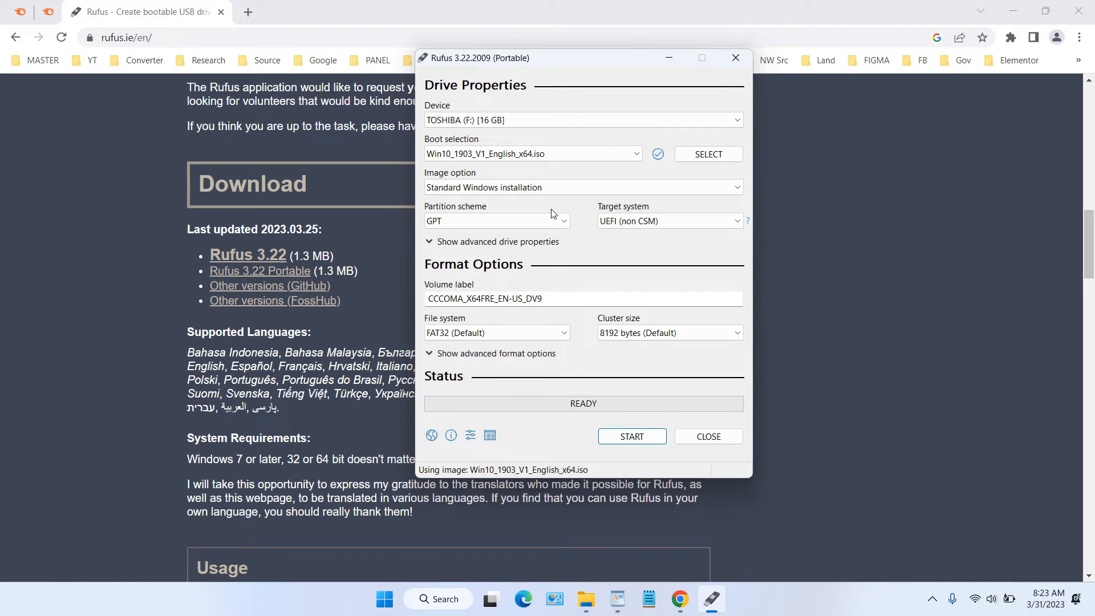
left_click(512, 222)
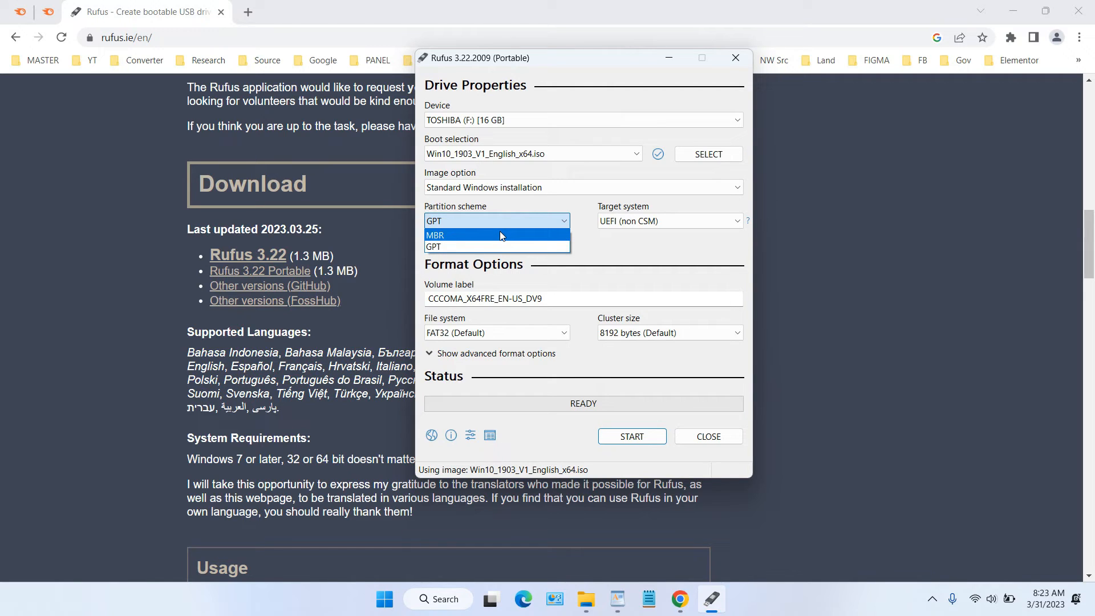
left_click(530, 204)
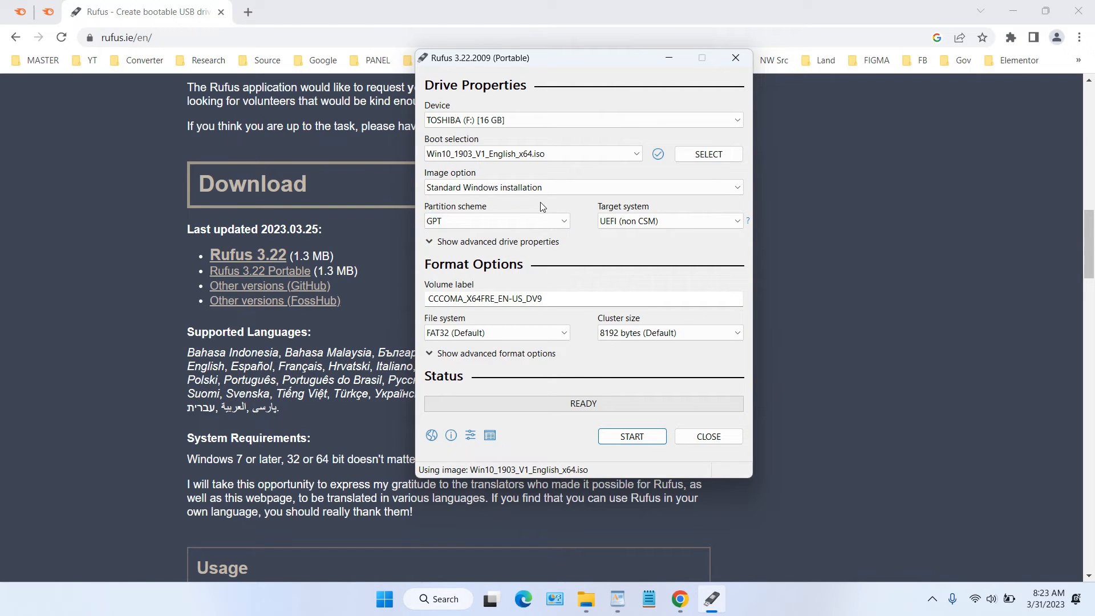
left_click(627, 228)
left_click(627, 233)
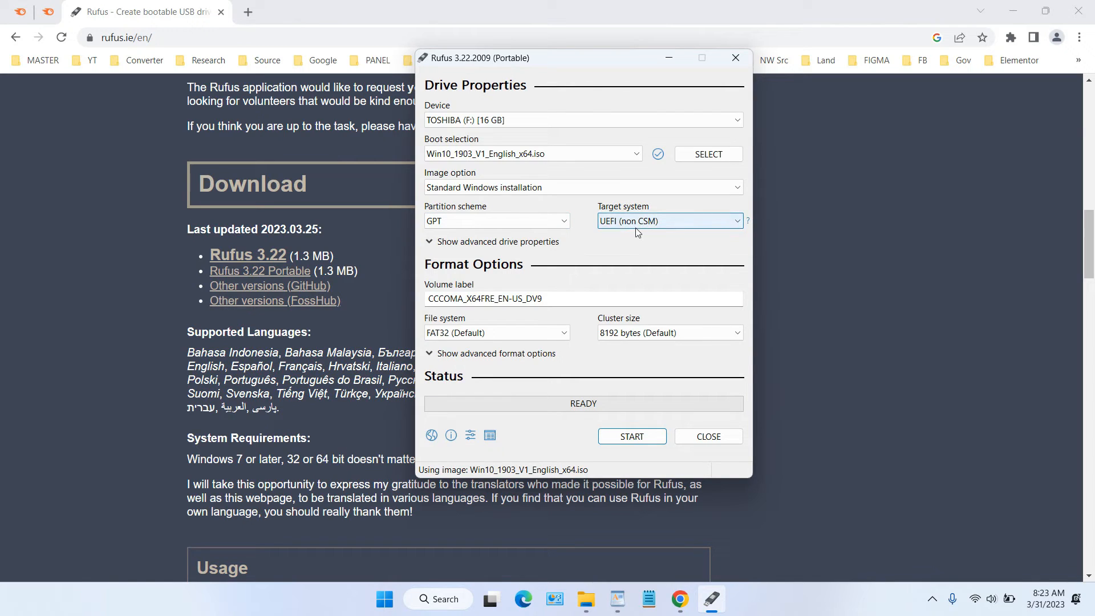
left_click(633, 228)
left_click(631, 233)
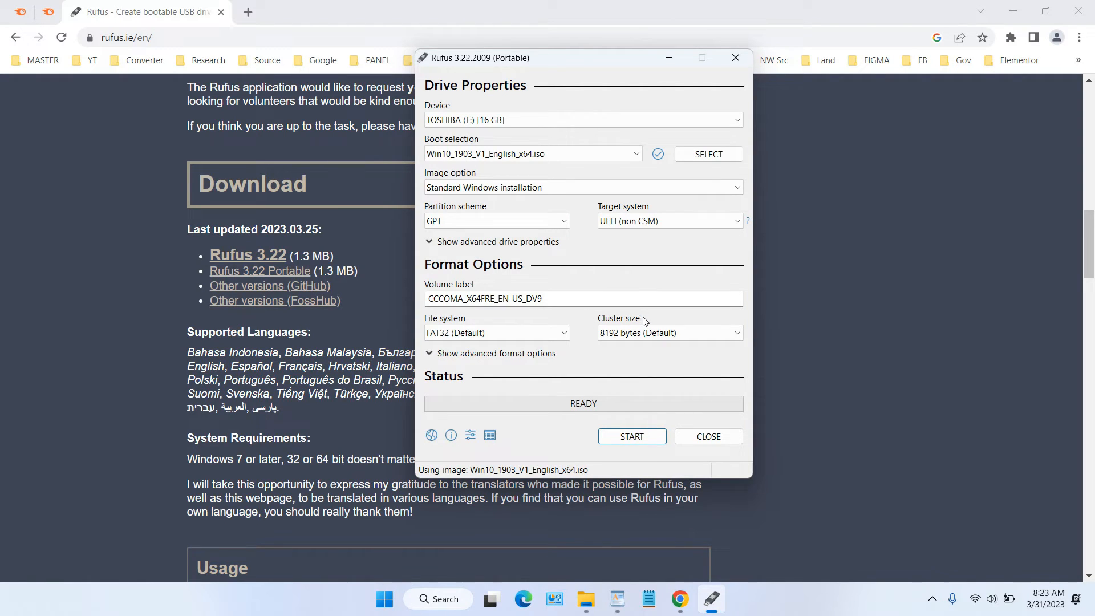
Start writing the image to the USB drive without any Windows installation customizations, accepting that all its data is erased
left_click(630, 436)
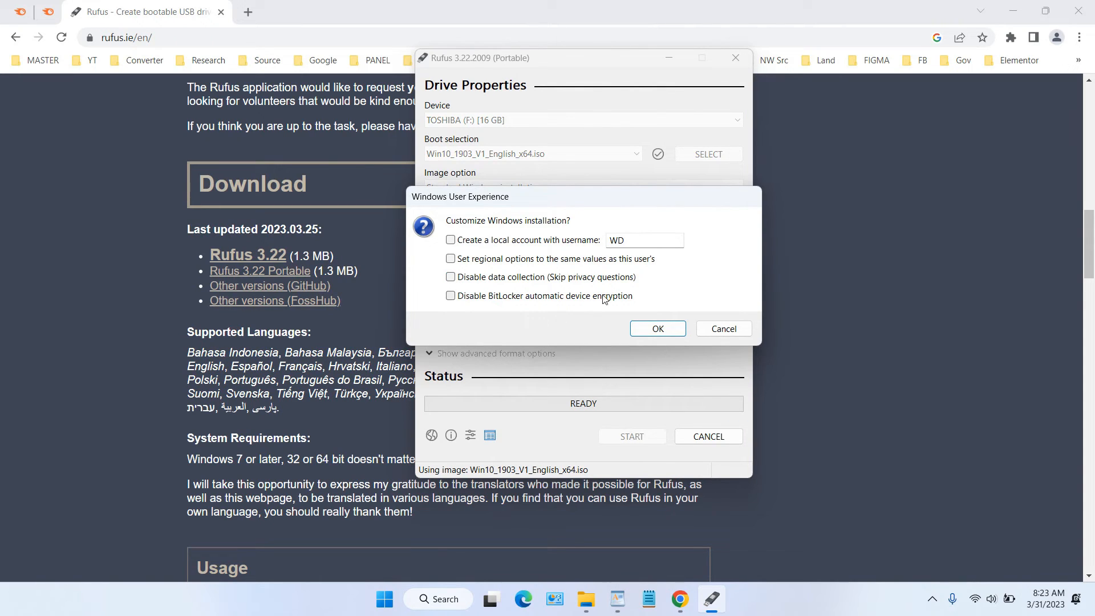
left_click(658, 329)
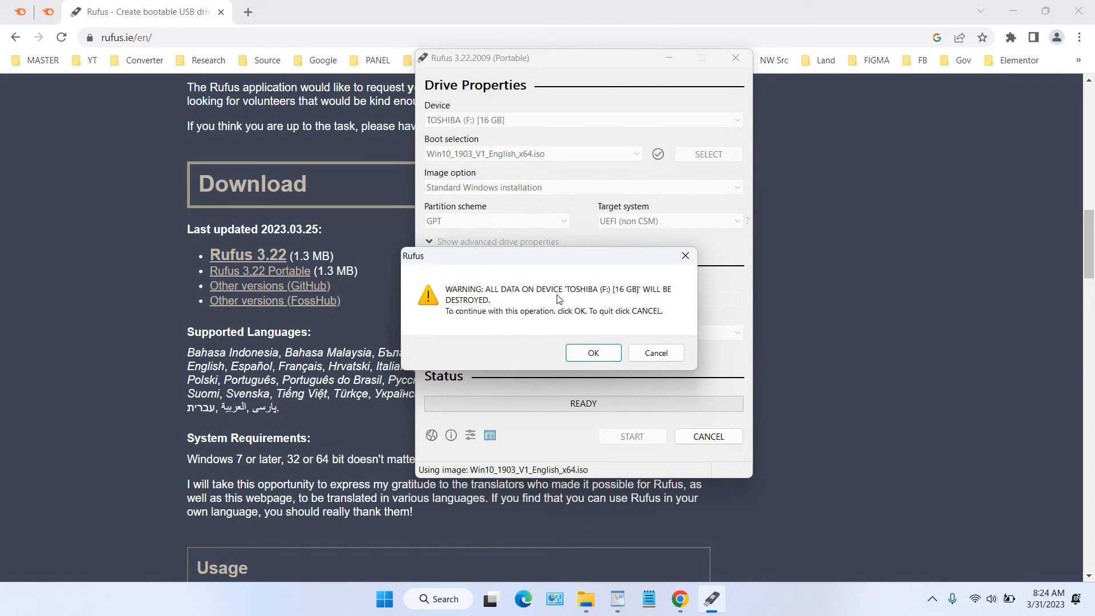
left_click(591, 352)
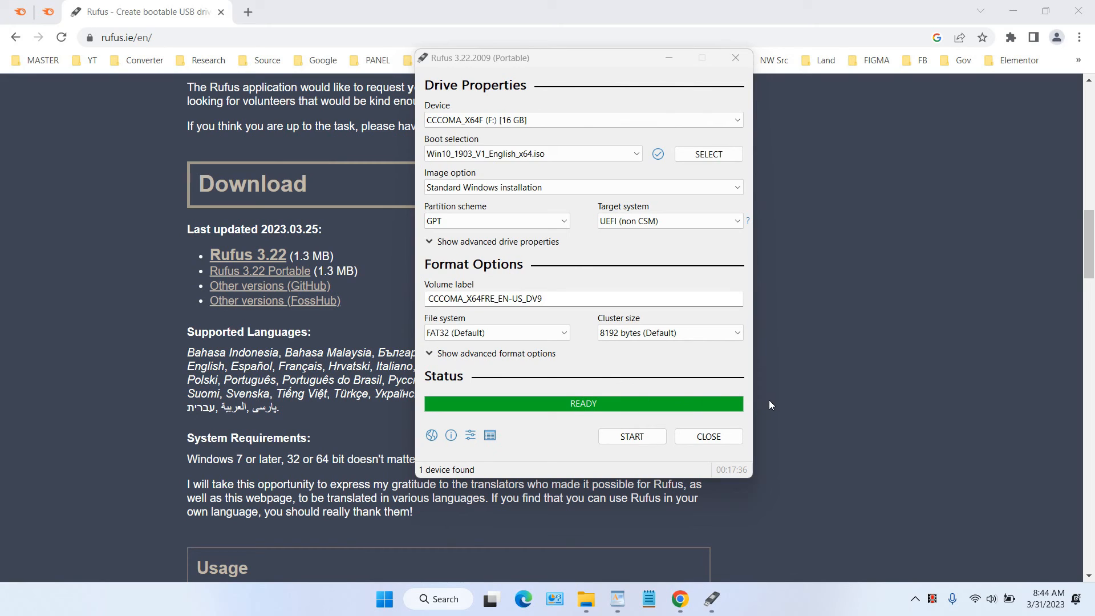
Switch to File Explorer and examine the Windows installation files written to USB Drive (F:)
mouse_move(587, 609)
left_click(586, 599)
left_click(57, 12)
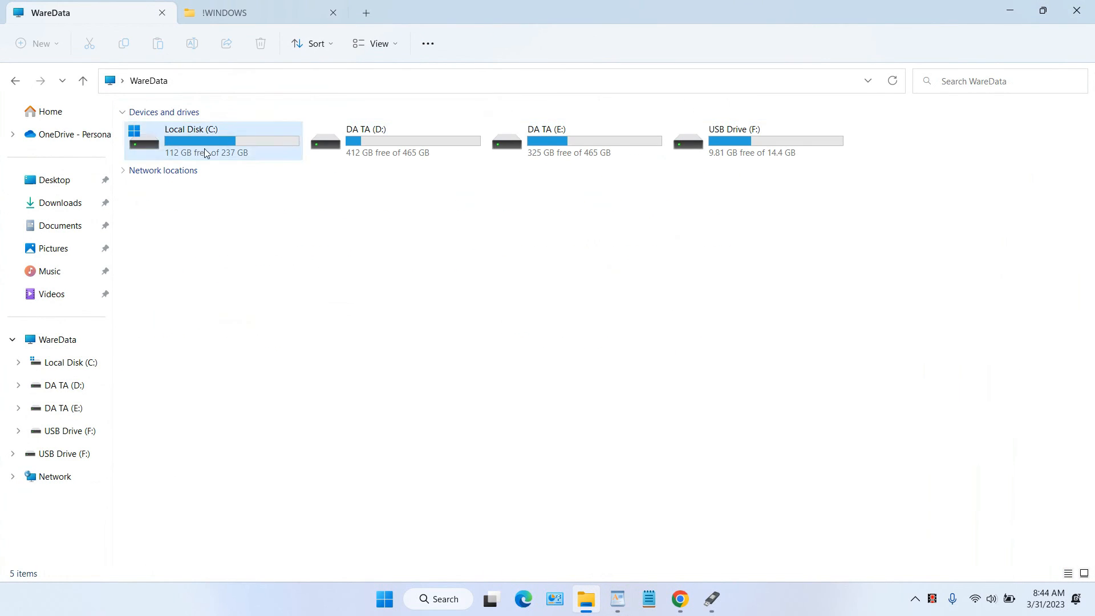
left_click(71, 433)
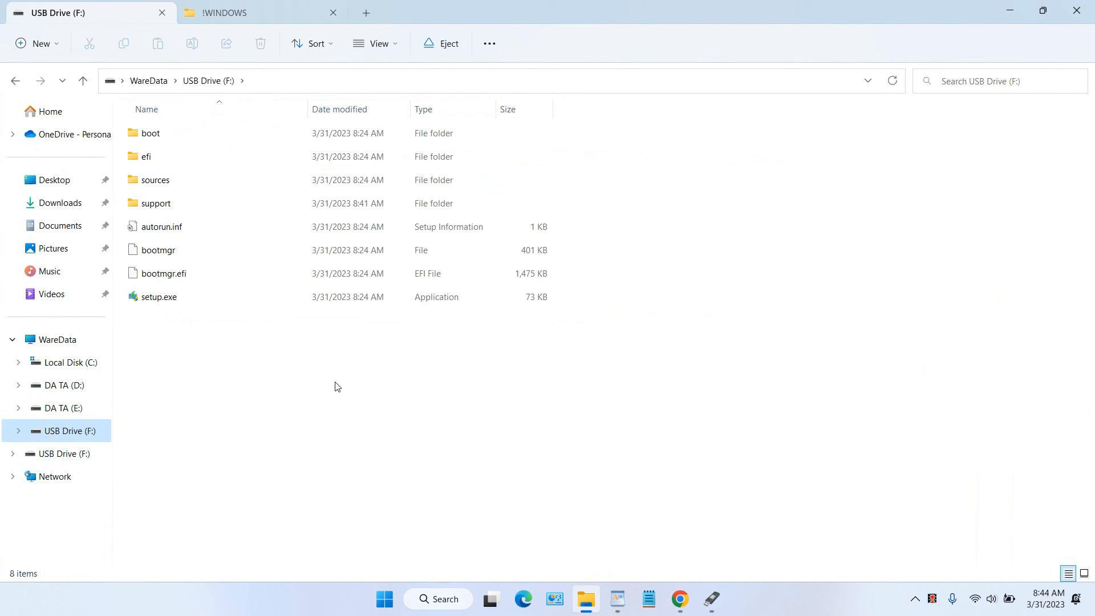
left_click_drag(268, 353, 213, 127)
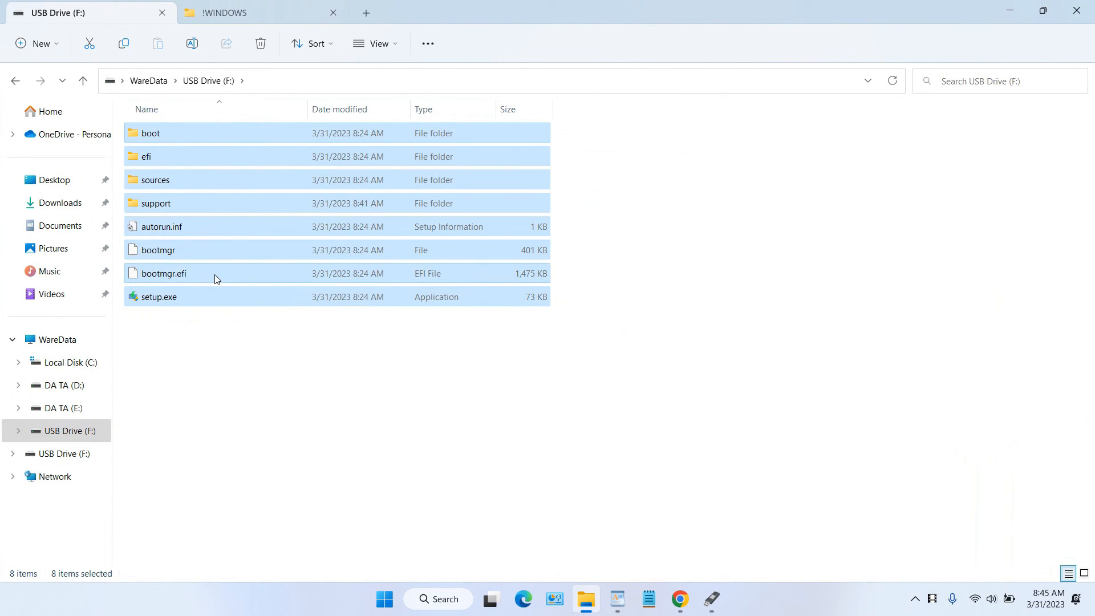